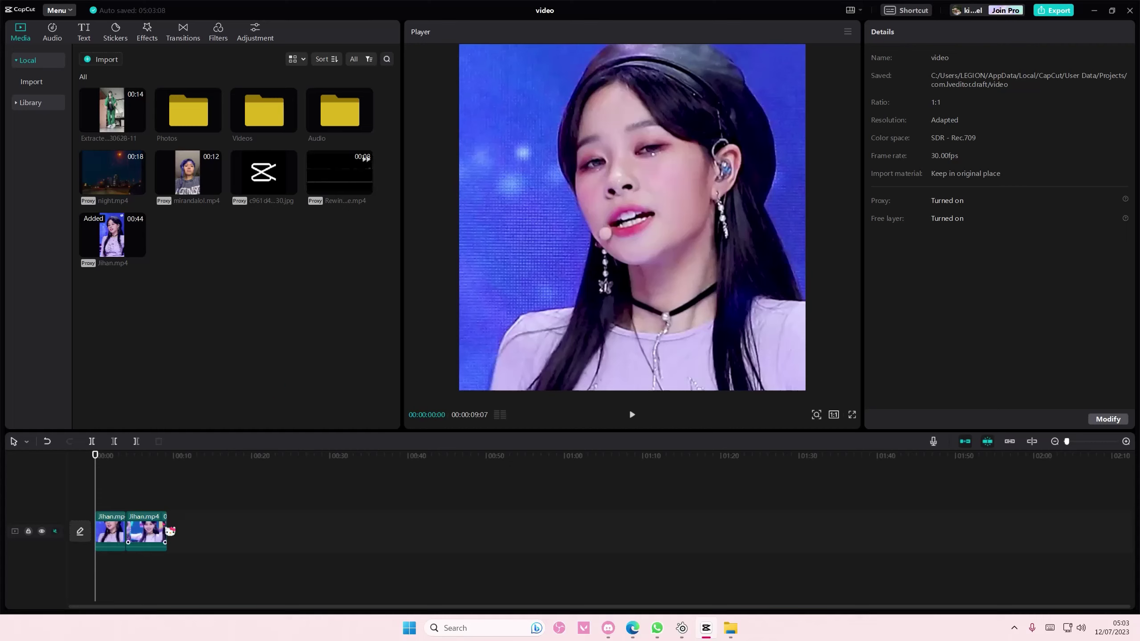
Duplicate the Jihan.mp4 fancam clip onto a new track above and mute that track.
click(103, 536)
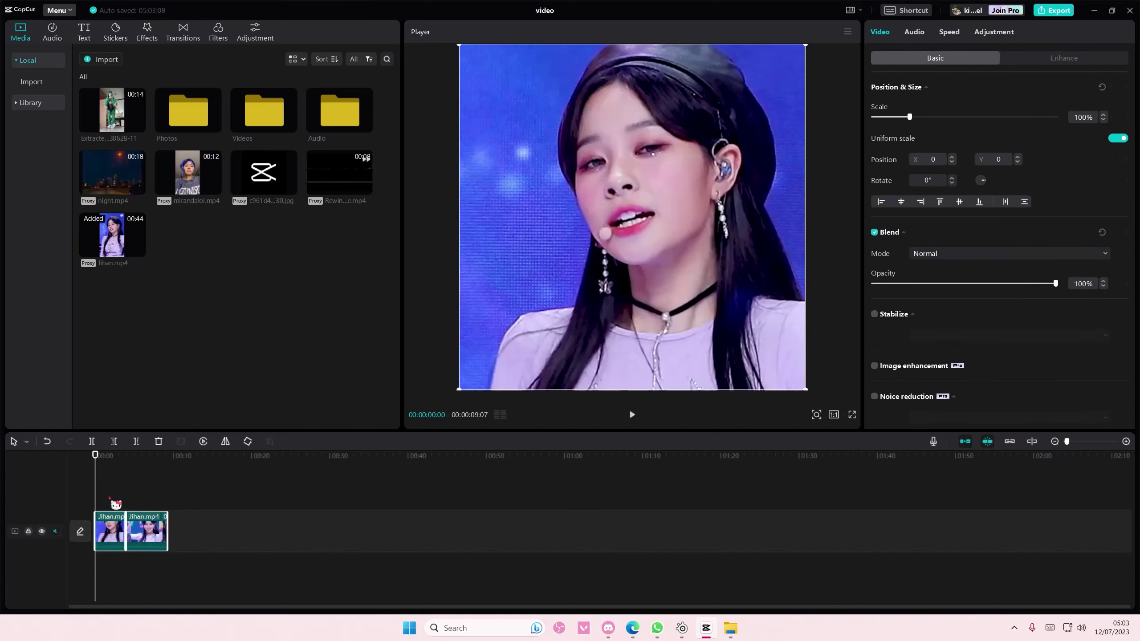
drag(116, 516, 116, 499)
click(55, 502)
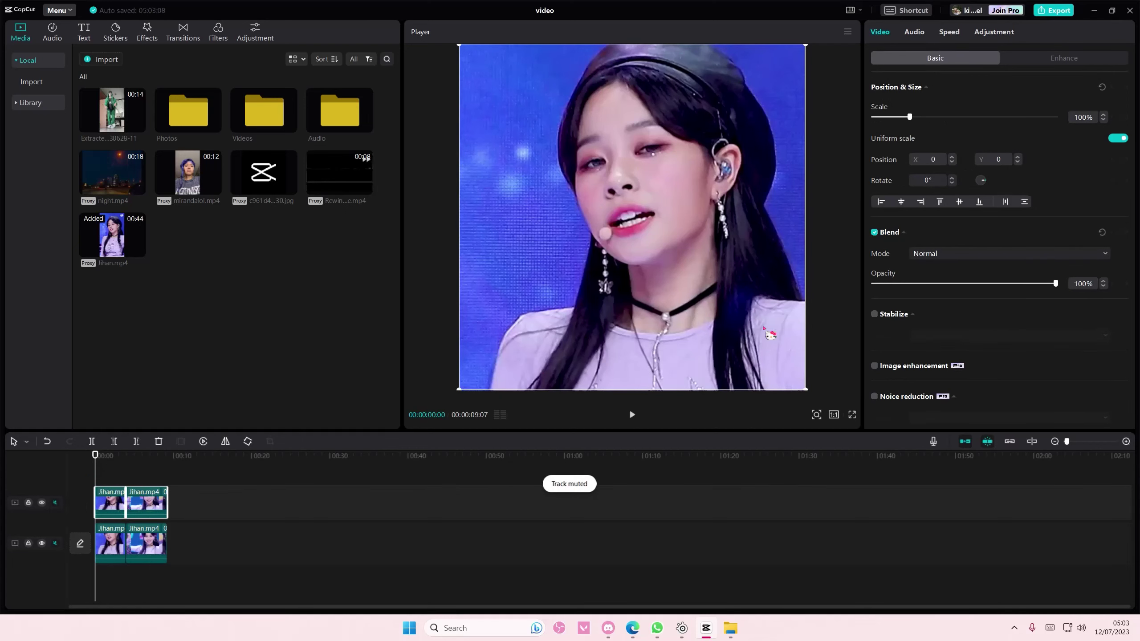
Invert the copy's Luma and Red curves in Adjustment > Curves.
click(994, 32)
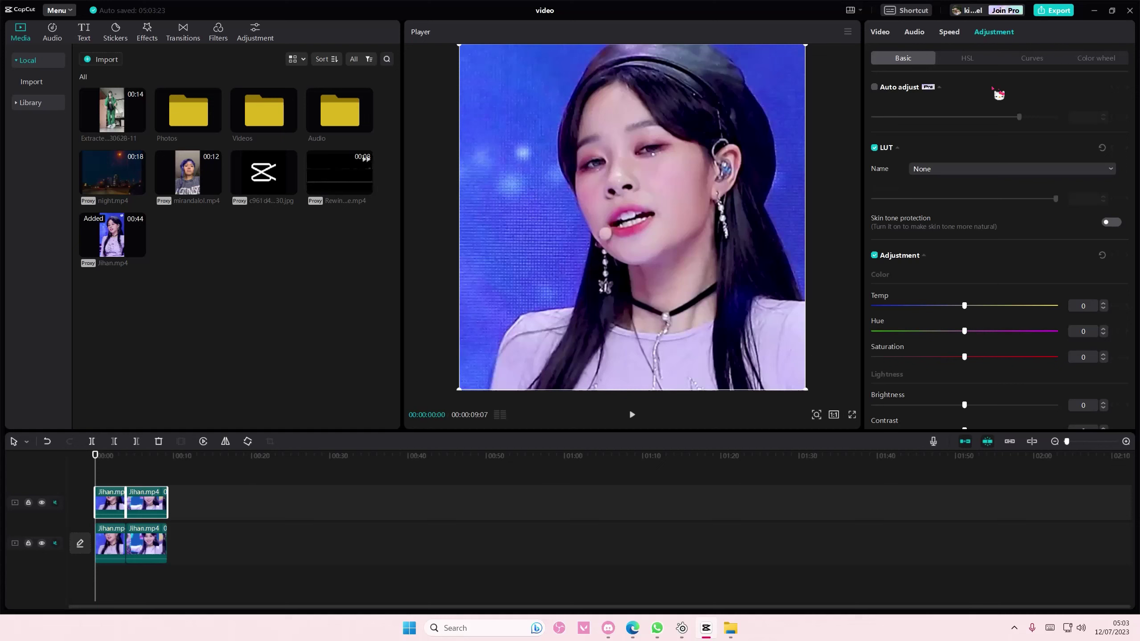
click(1031, 58)
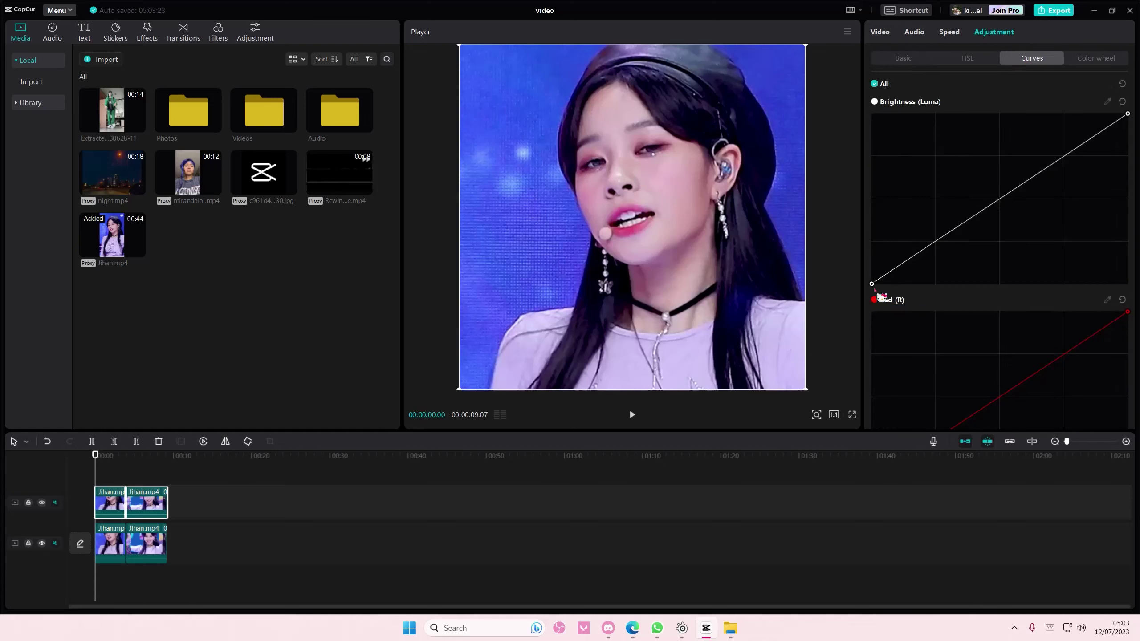
drag(874, 285, 873, 113)
drag(1128, 113, 1128, 284)
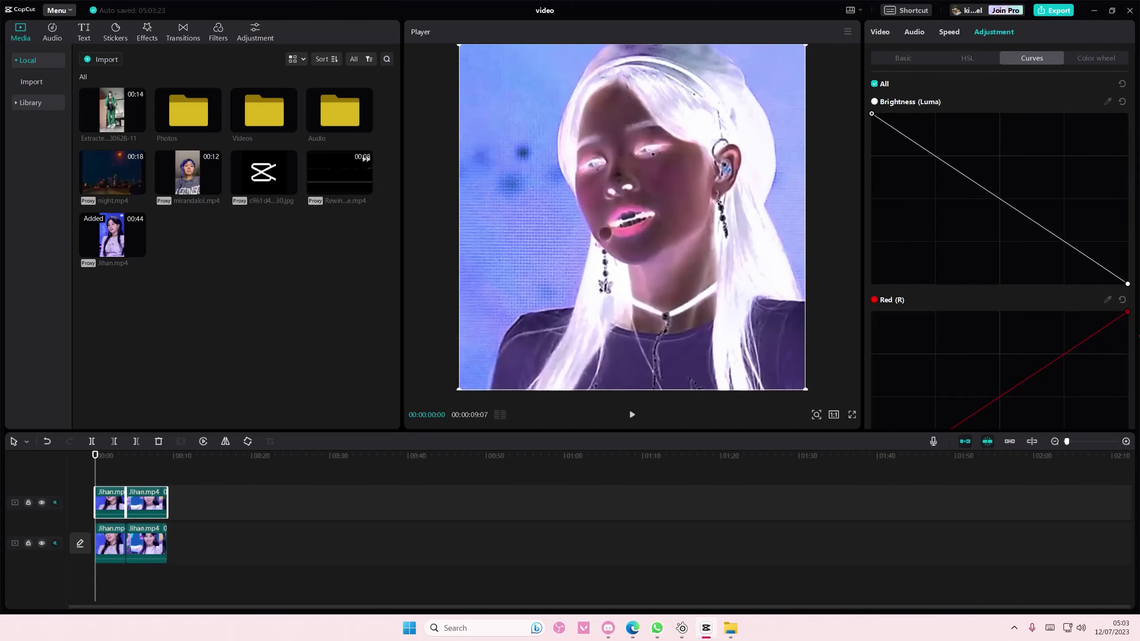
scroll(989, 348, down, 2)
drag(873, 398, 874, 234)
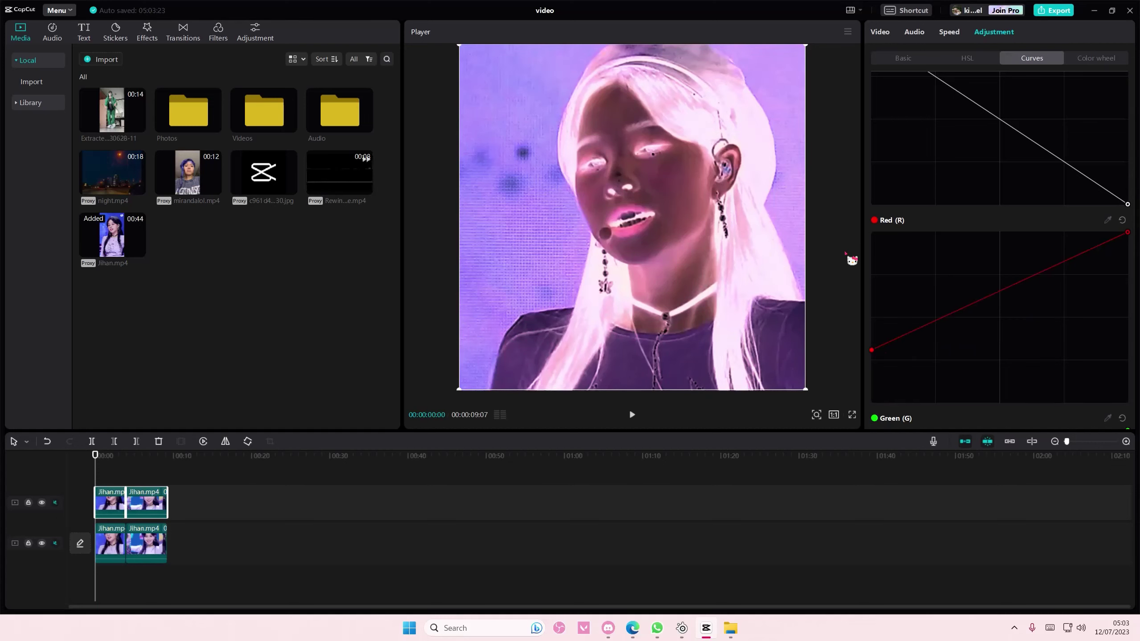
drag(1128, 233, 1128, 401)
scroll(1132, 267, down, 2)
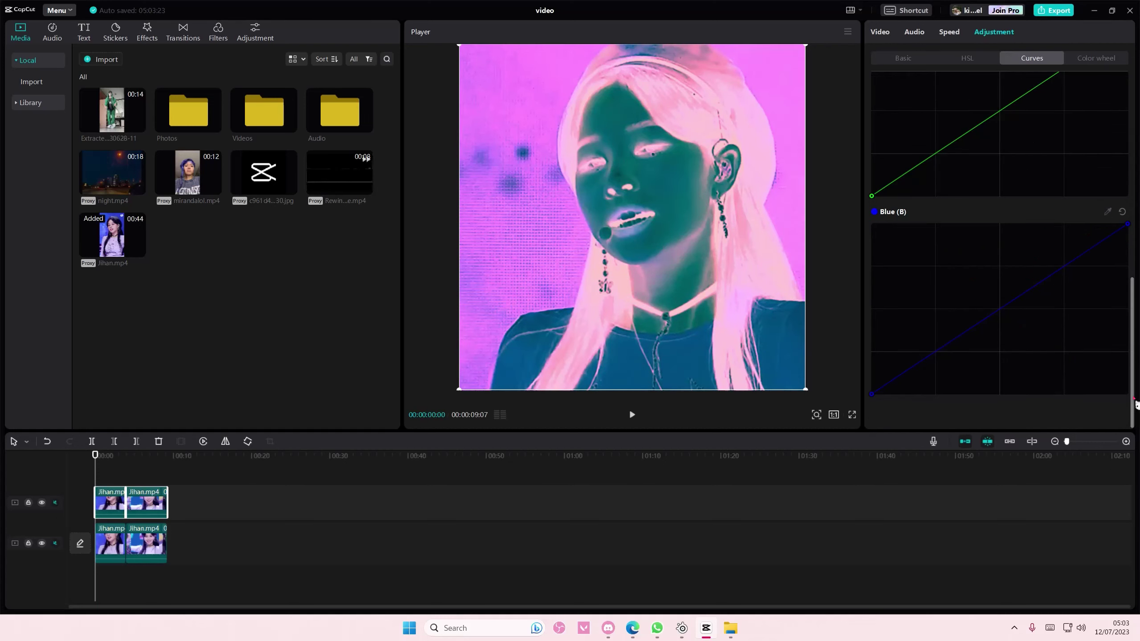
scroll(1131, 268, up, 2)
scroll(1024, 313, down, 3)
scroll(1024, 312, down, 2)
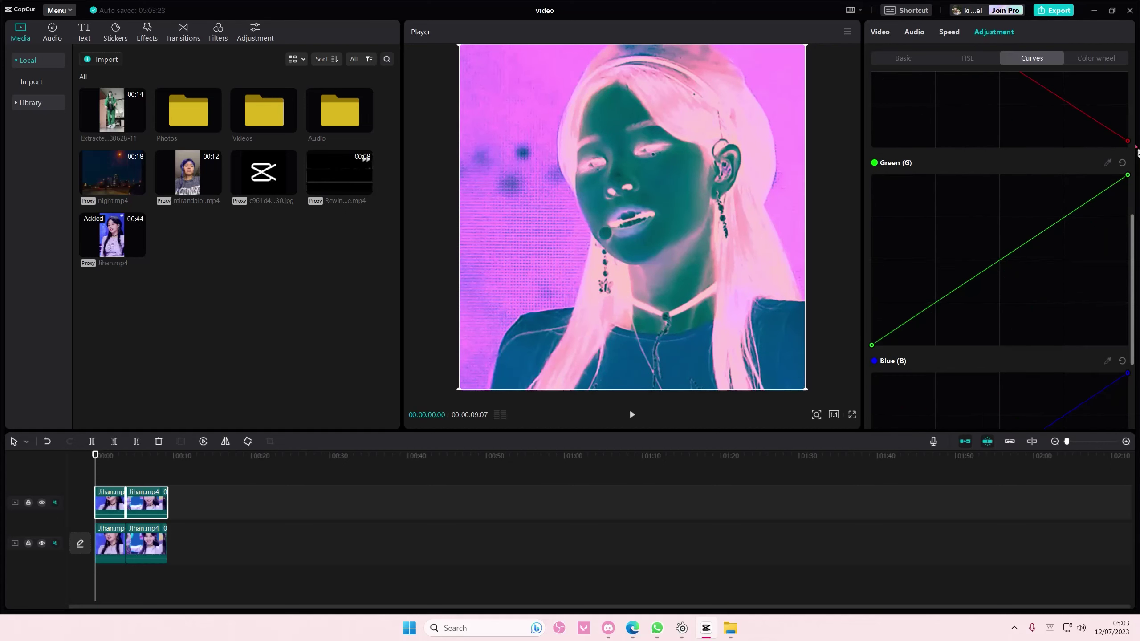
Invert the Green and Blue curves by swapping their endpoints.
drag(1128, 178, 1127, 348)
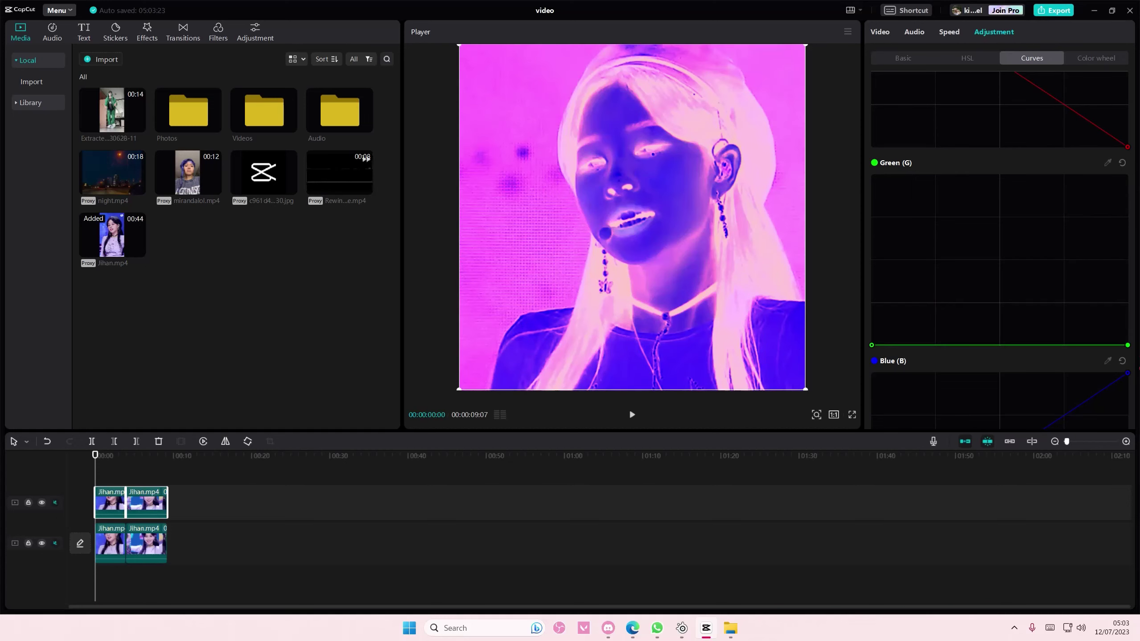
drag(872, 346, 873, 178)
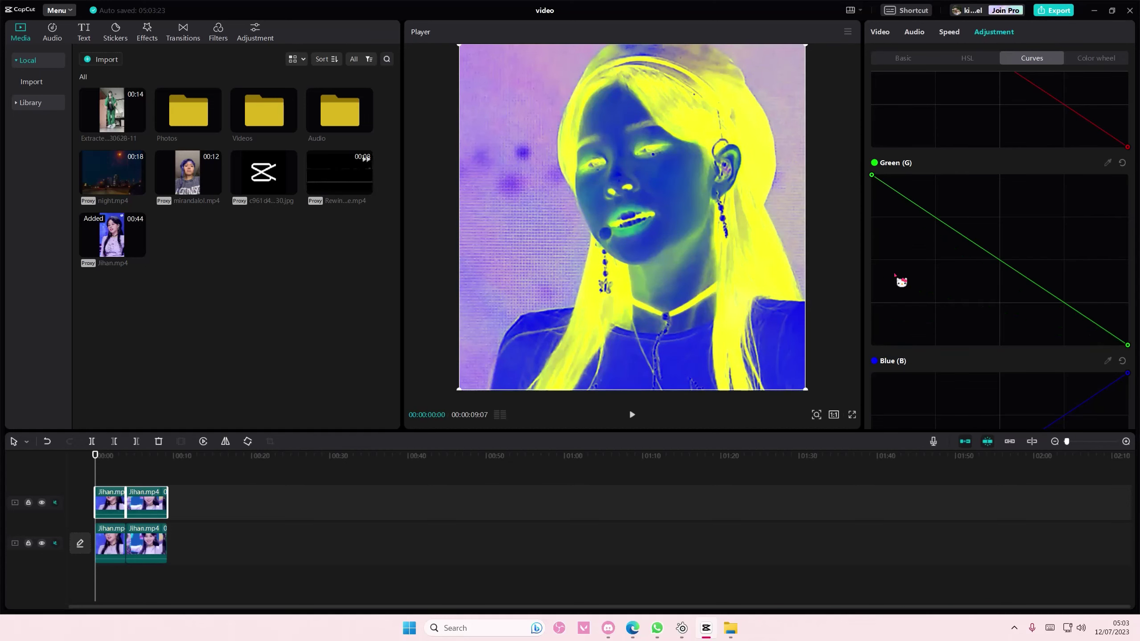
scroll(883, 316, down, 2)
drag(873, 397, 882, 228)
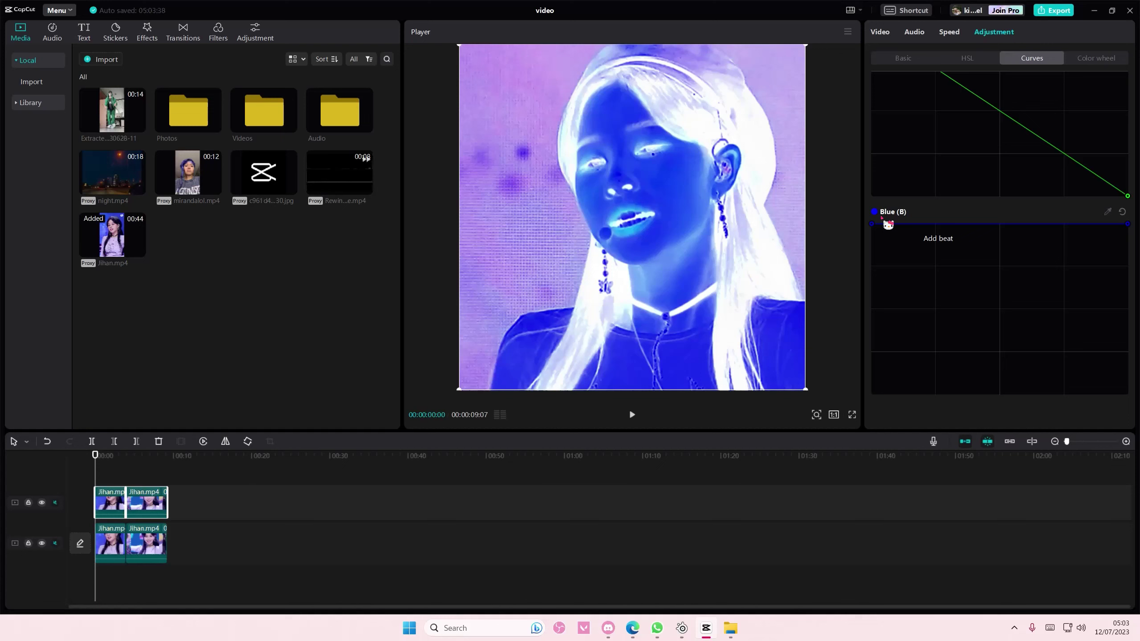
drag(1128, 228, 1127, 267)
Add the Lens Blur effect at strength 46 and stretch it across the clip's length.
click(147, 32)
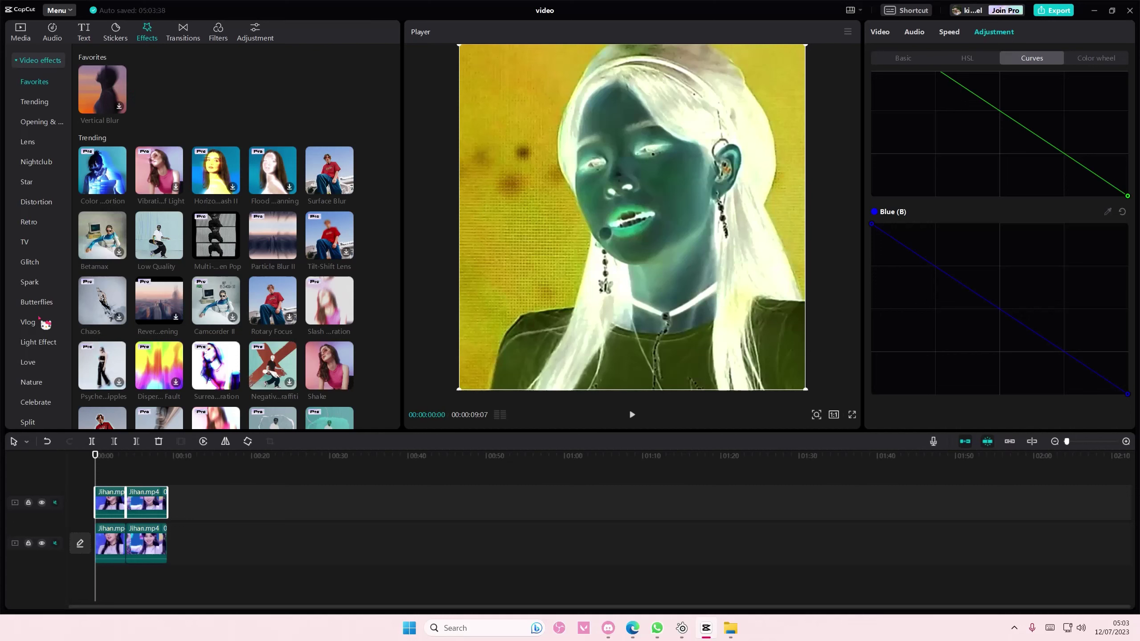
click(27, 182)
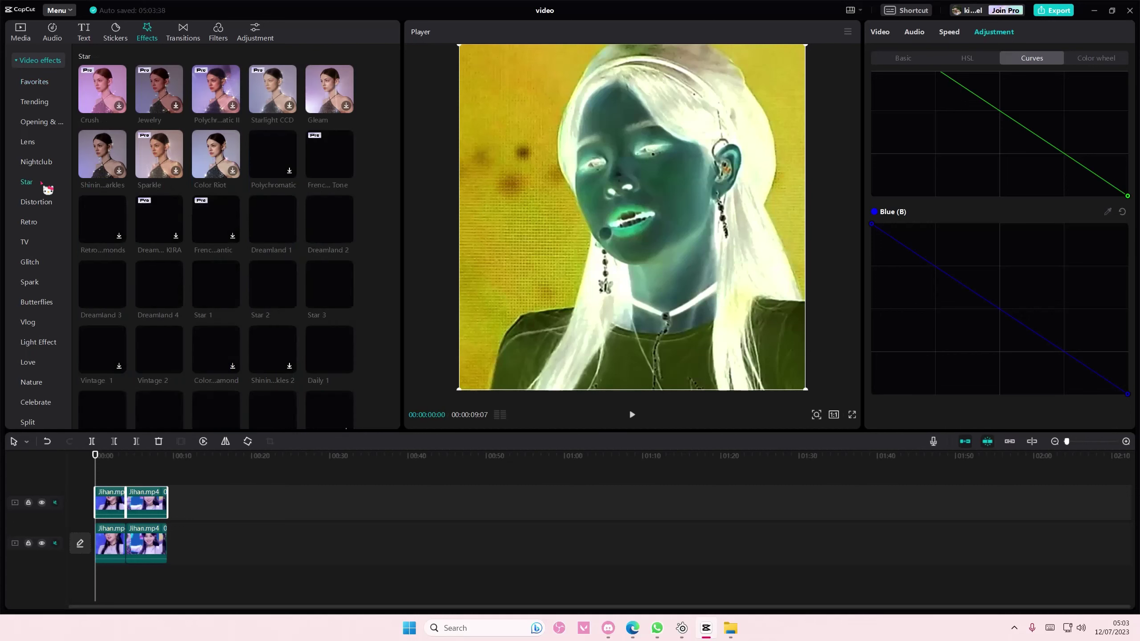
click(28, 142)
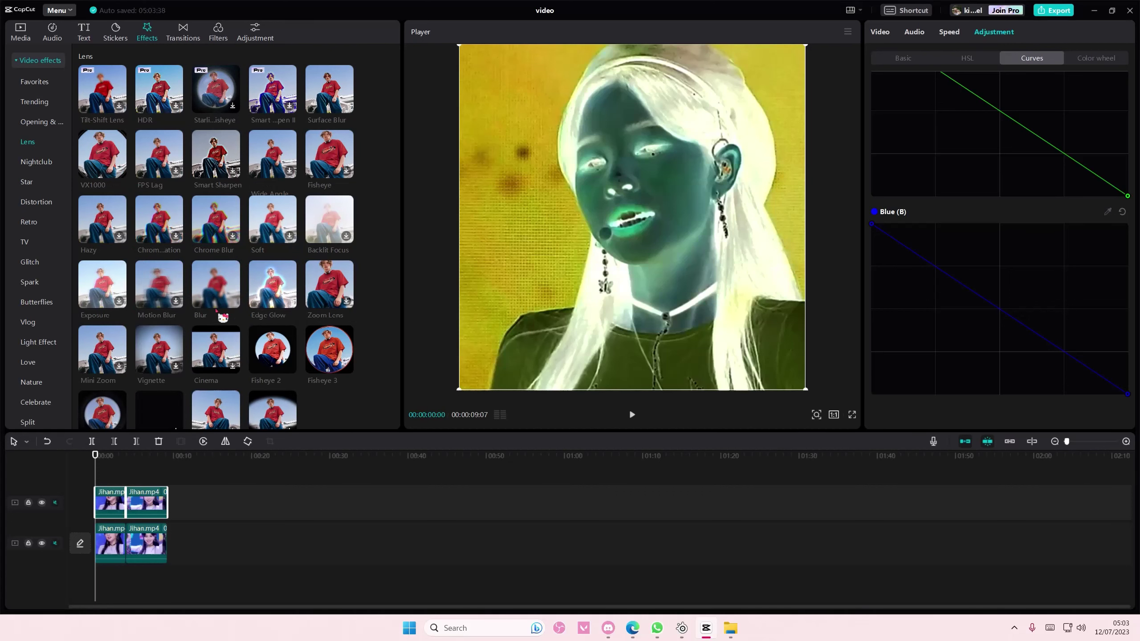
click(234, 306)
drag(121, 492, 170, 499)
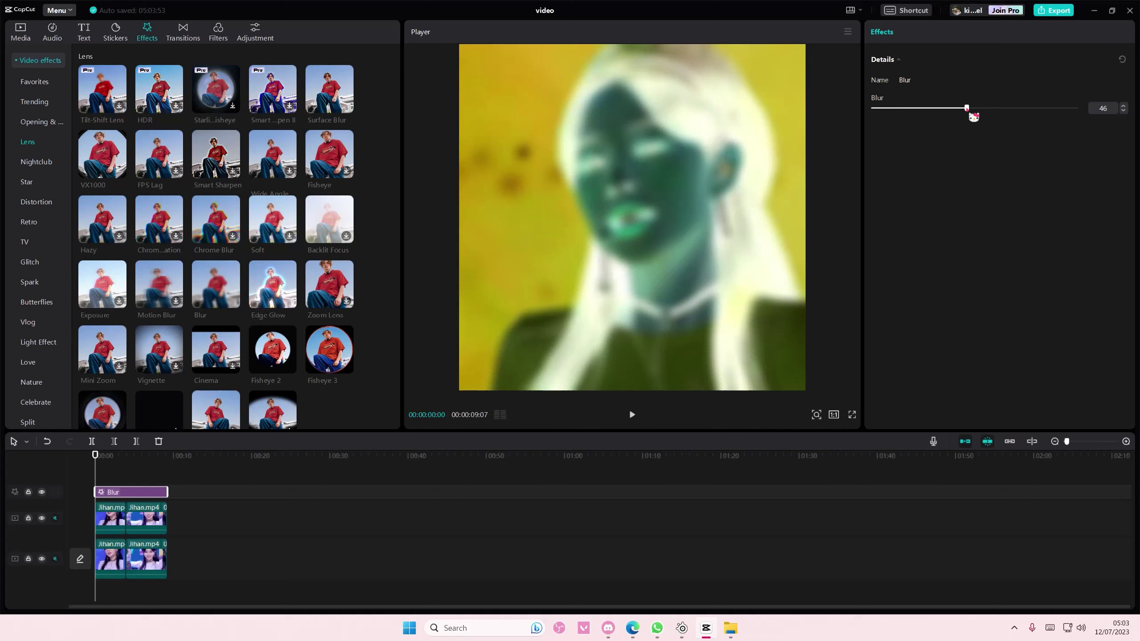
click(116, 513)
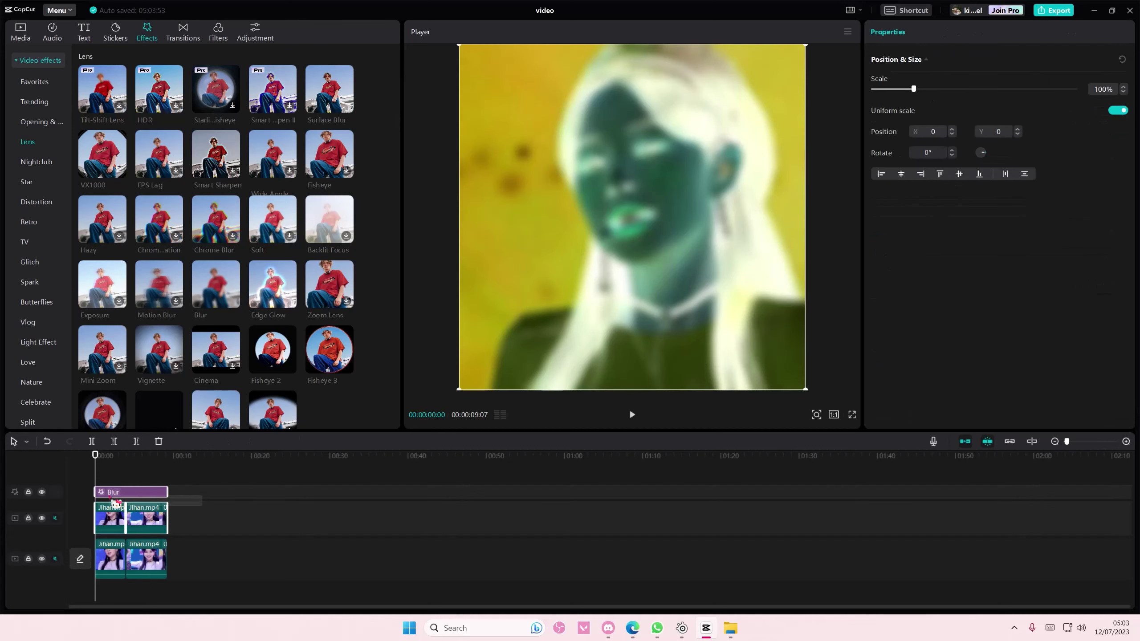
Merge the blur and top clip into a compound clip blended with Linear burn.
right_click(136, 508)
click(183, 552)
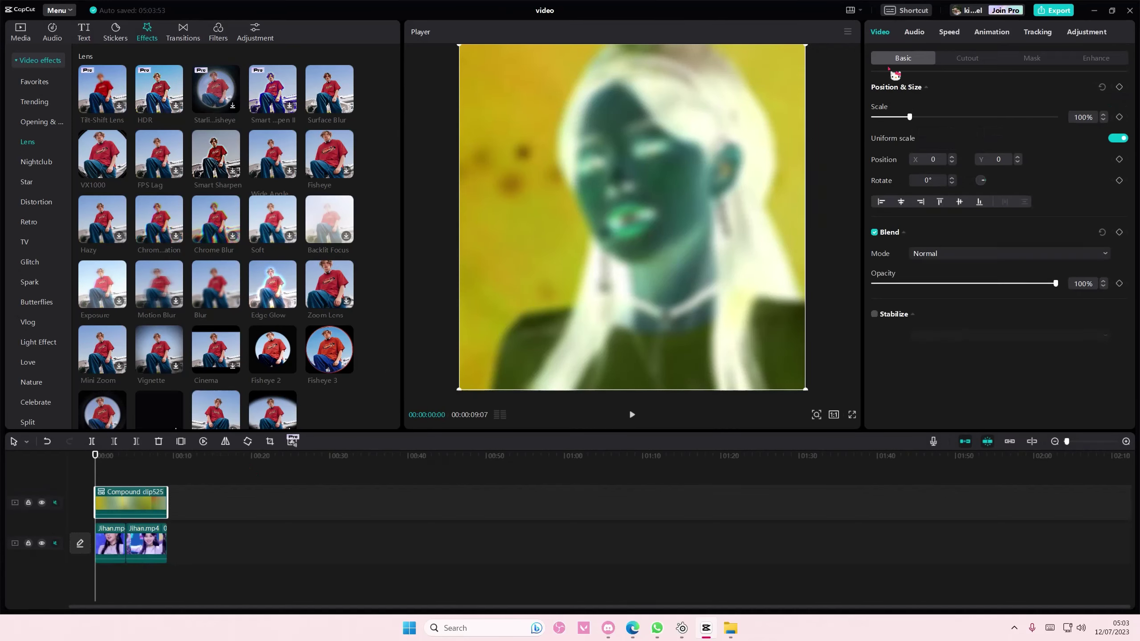
click(935, 258)
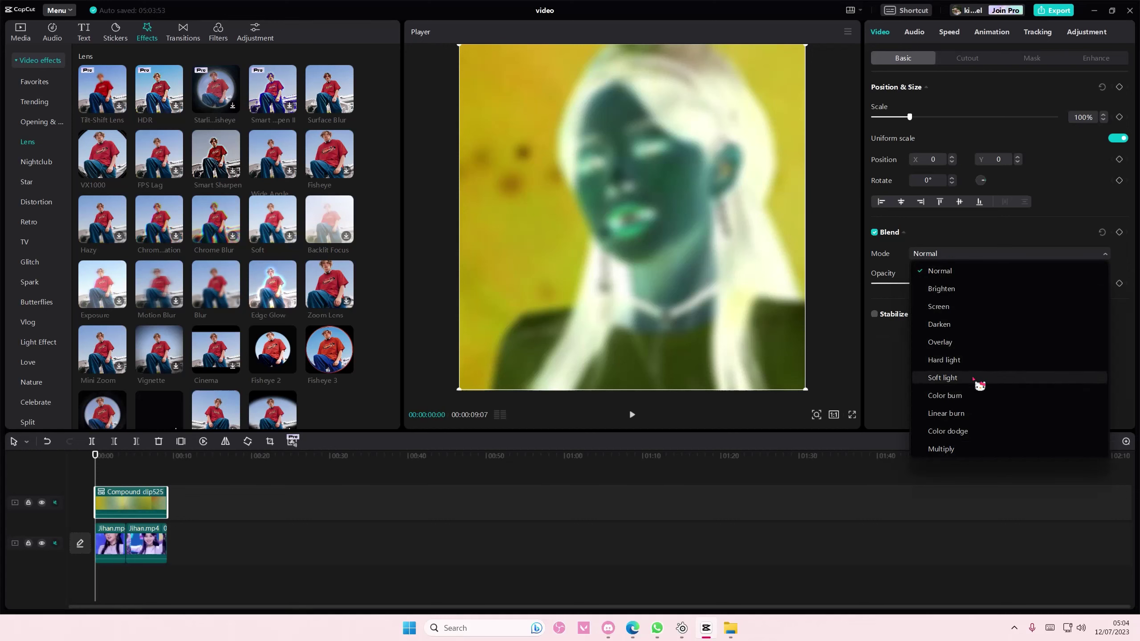
click(970, 416)
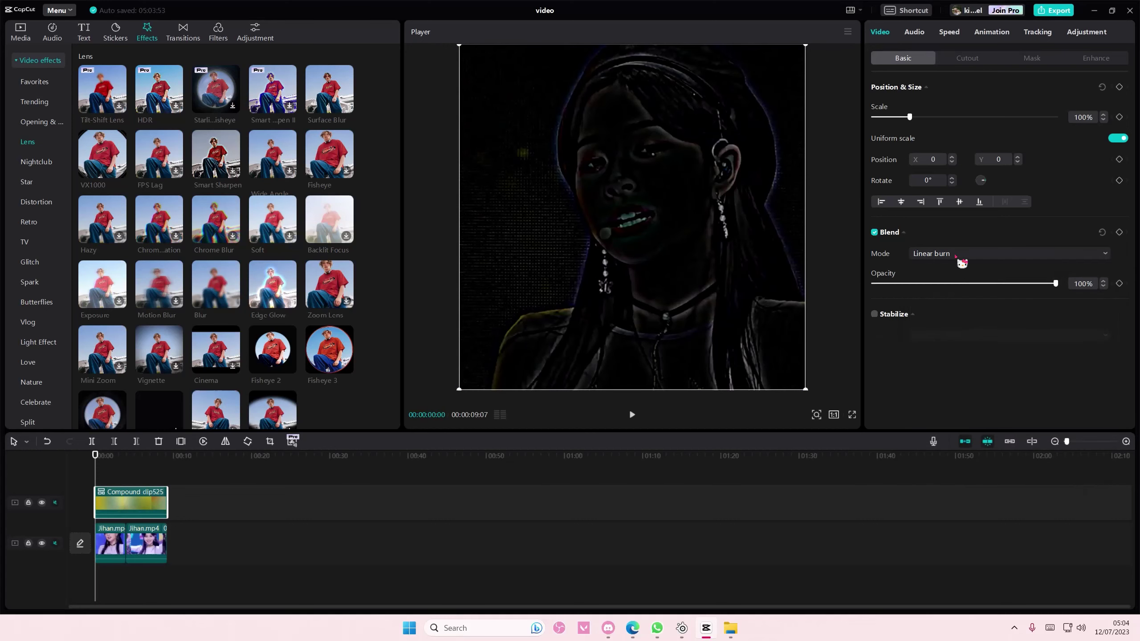
Try Color burn, revert the blend to Linear burn, and lower opacity to 55%.
click(962, 258)
click(954, 402)
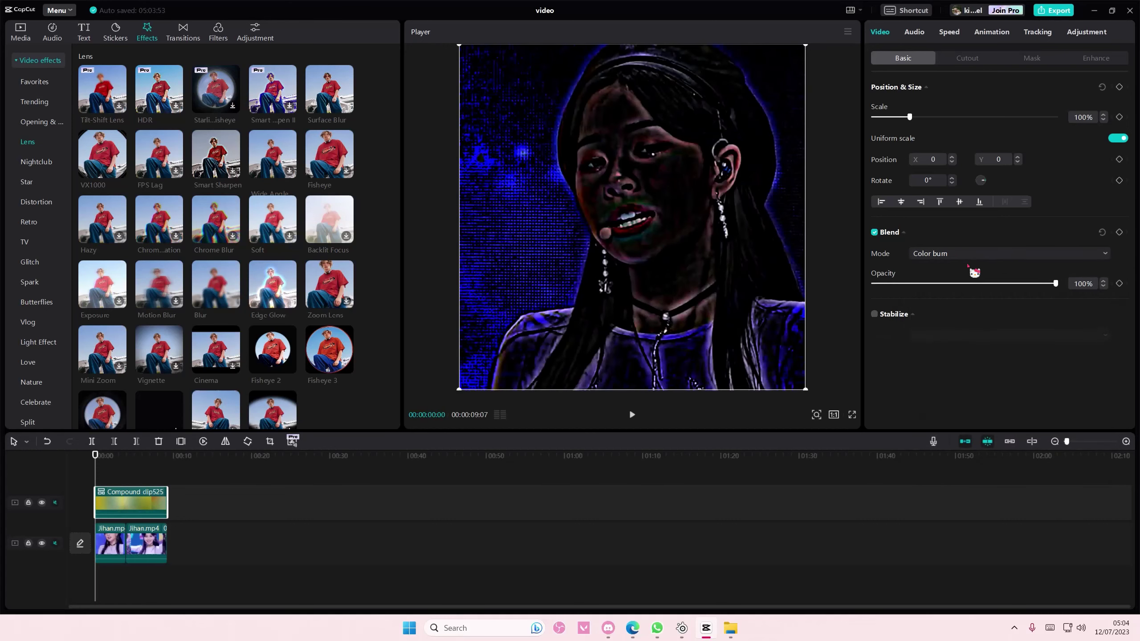
click(974, 257)
click(957, 400)
drag(1055, 284, 976, 285)
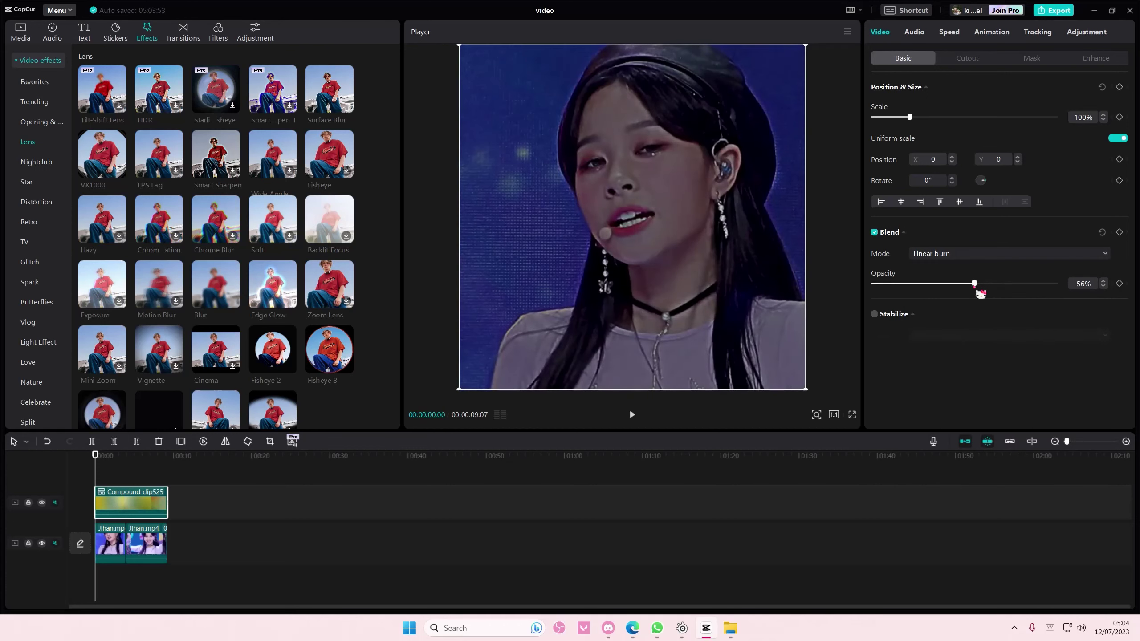
Add the white clip from Media > Library > B&W above the video.
click(21, 34)
click(31, 103)
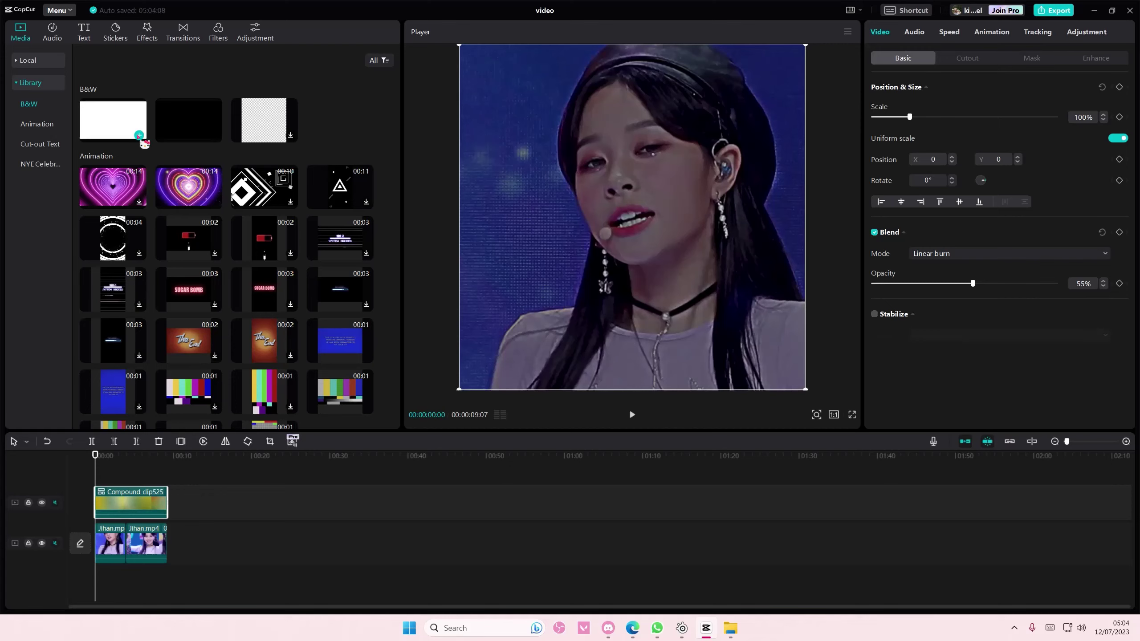
click(130, 503)
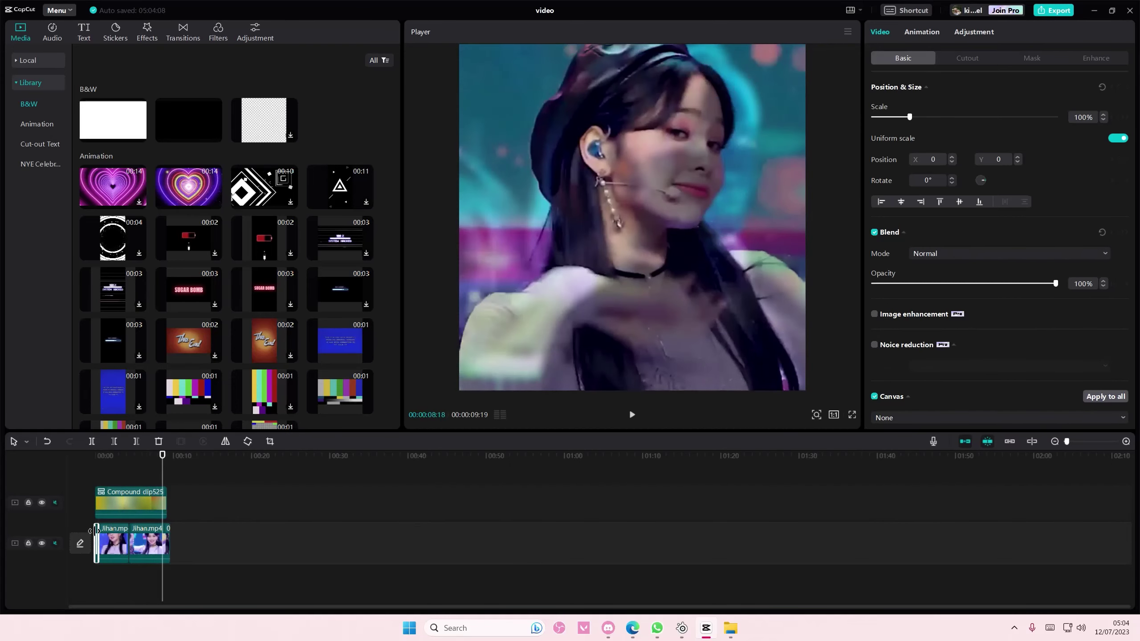
mouse_move(113, 120)
mouse_down()
mouse_move(98, 539)
mouse_move(108, 485)
mouse_move(168, 506)
mouse_up()
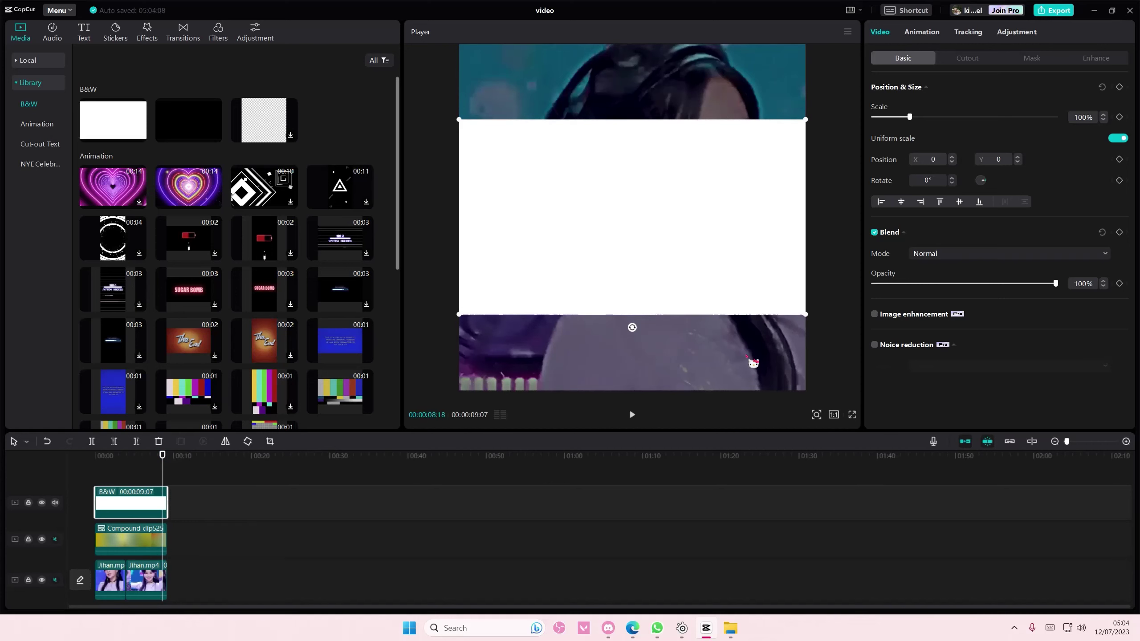
Scale the white overlay to 184% and set its blend mode to Overlay.
drag(807, 316, 918, 415)
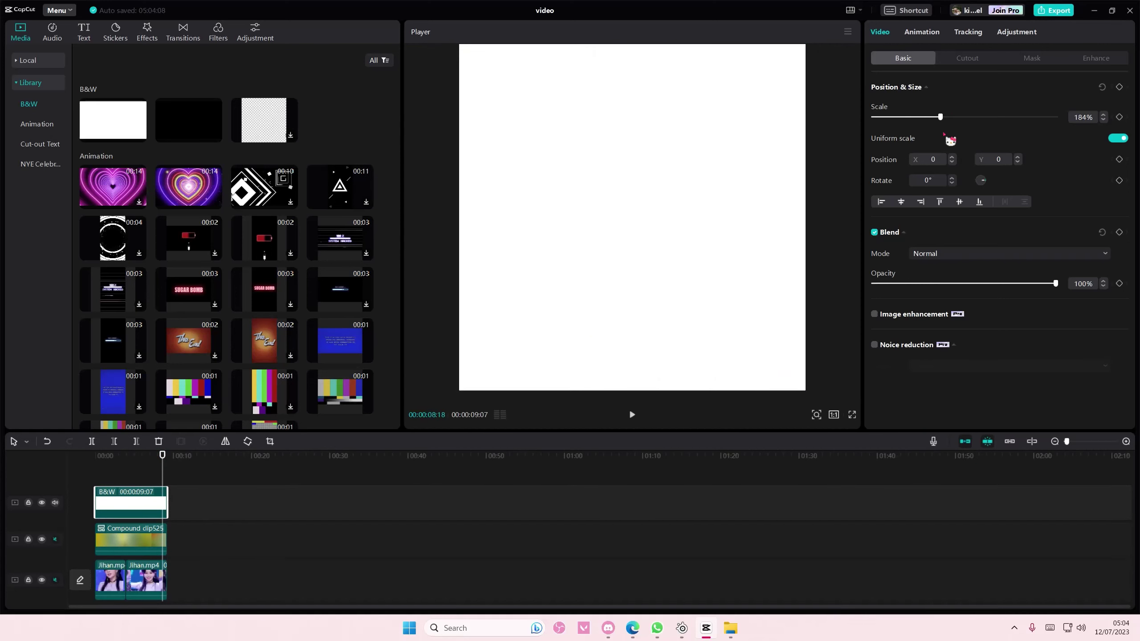
click(958, 255)
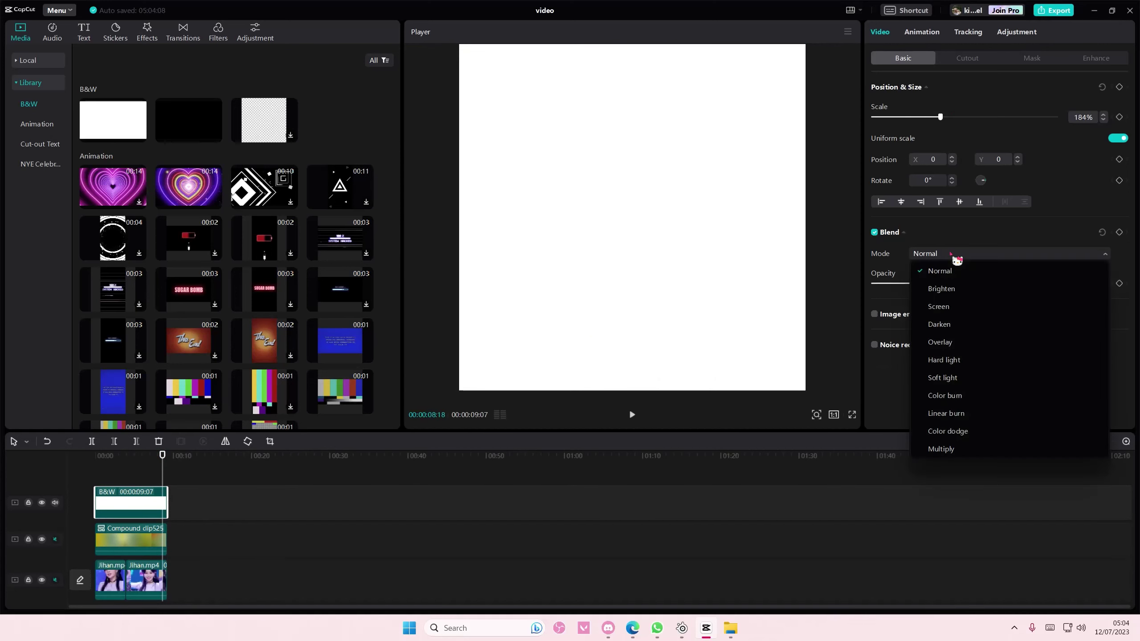
click(959, 344)
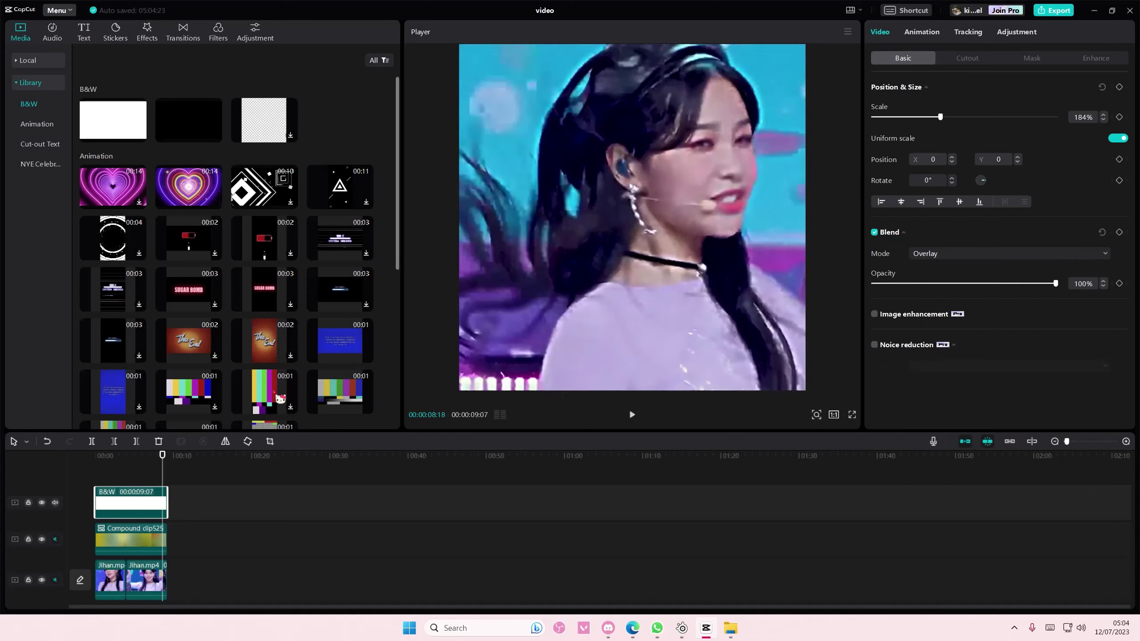
Lower the compound clip's opacity to 47%.
drag(163, 456, 98, 478)
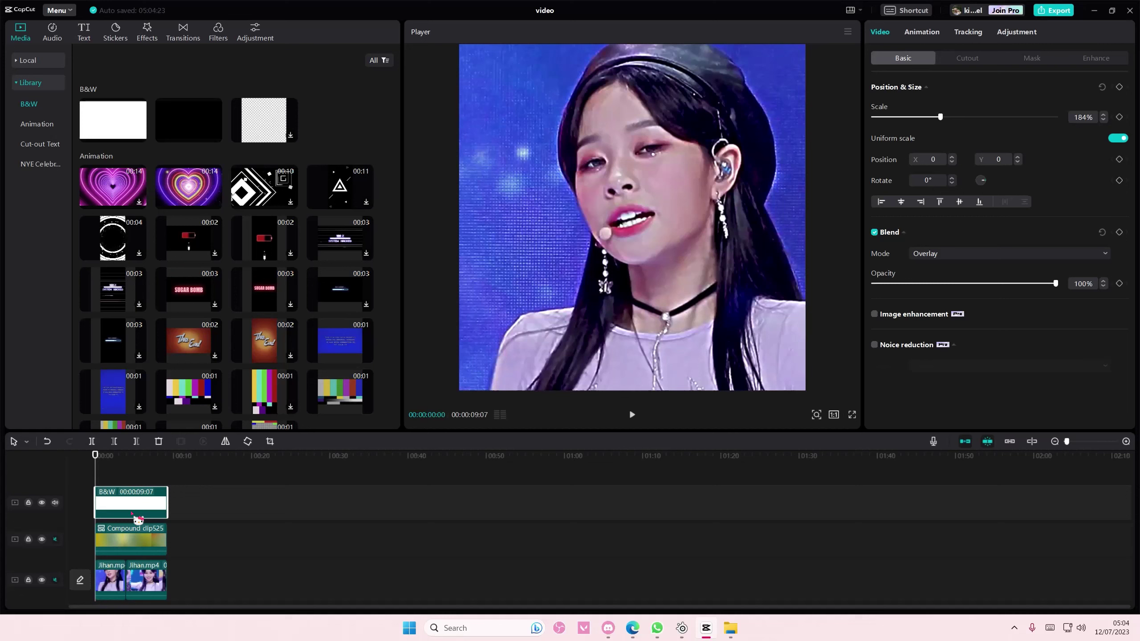
click(144, 532)
drag(974, 285, 960, 285)
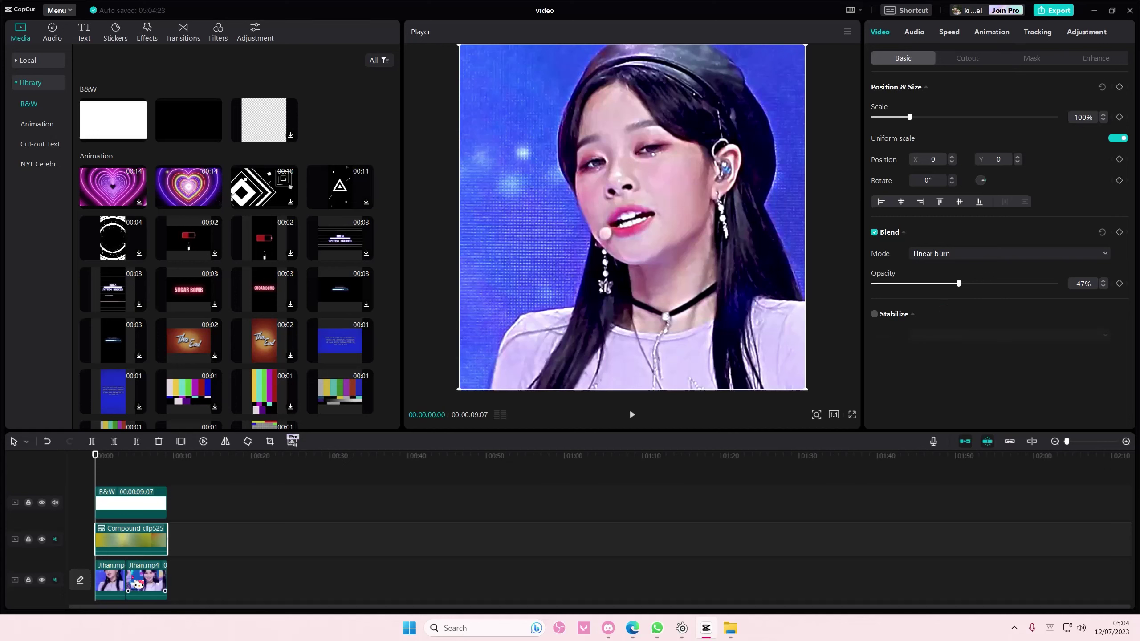
Give the base clip brightness -7, contrast 12, highlight 21, shadow 0 and sharpen 68.
click(118, 580)
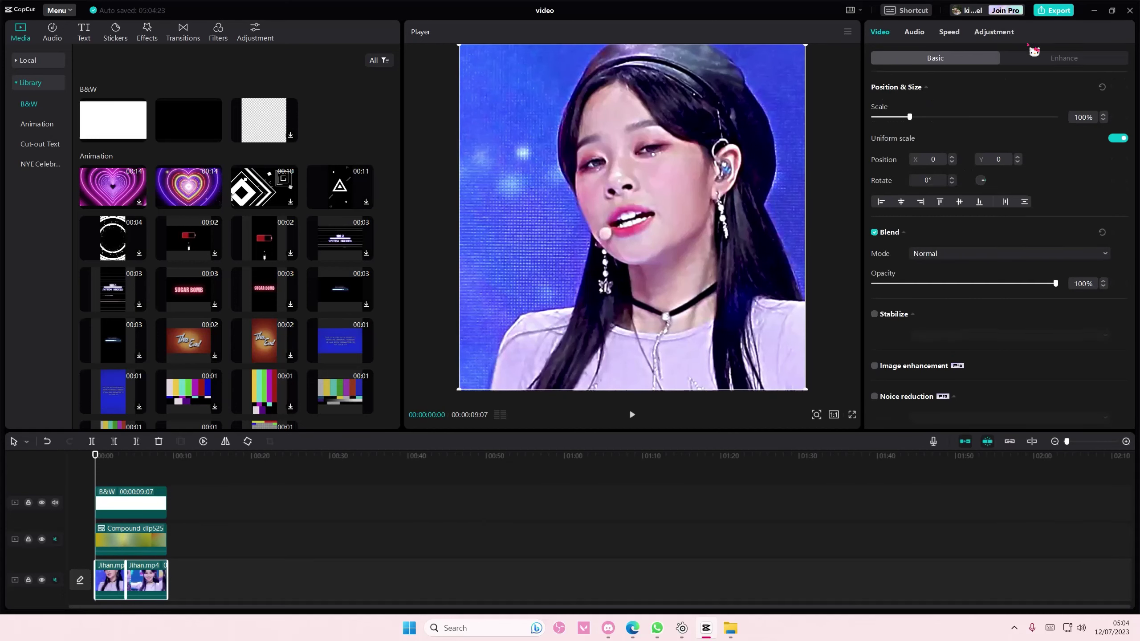
click(994, 32)
click(904, 58)
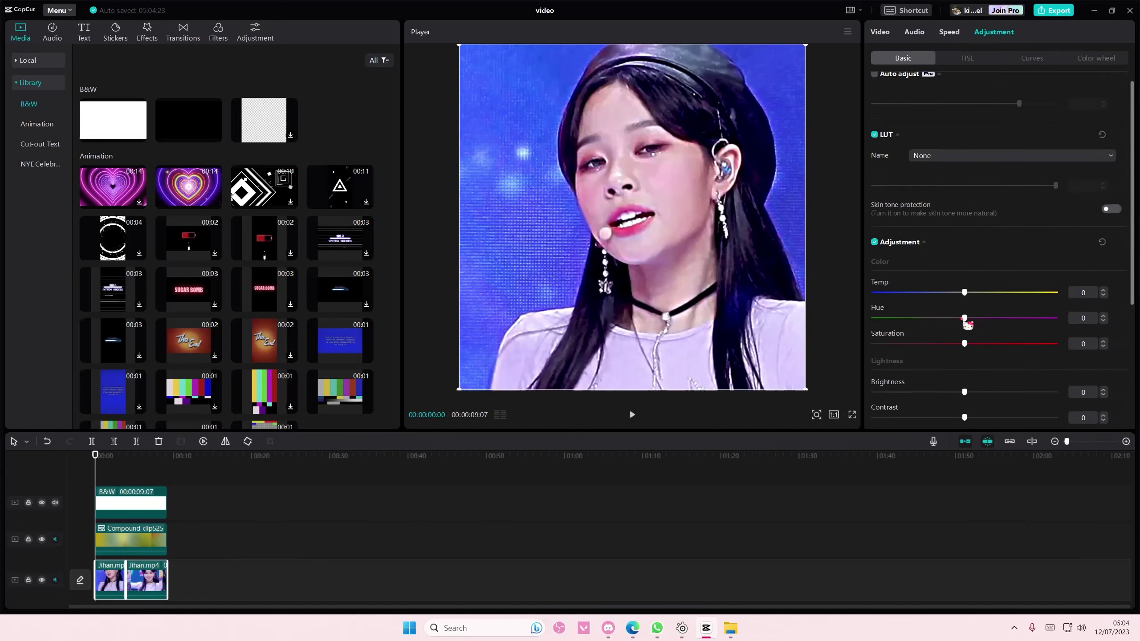
scroll(967, 296, down, 3)
drag(965, 327, 996, 352)
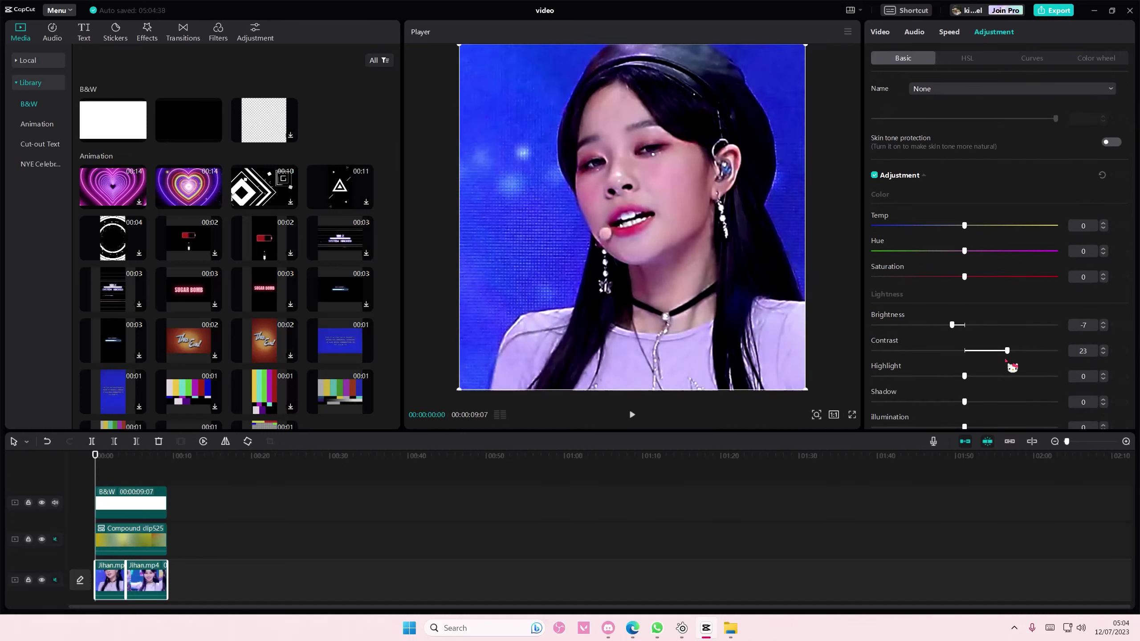
mouse_move(995, 350)
mouse_down()
mouse_move(985, 351)
mouse_move(1003, 336)
mouse_move(987, 322)
mouse_up()
scroll(965, 367, down, 1)
scroll(1008, 354, down, 1)
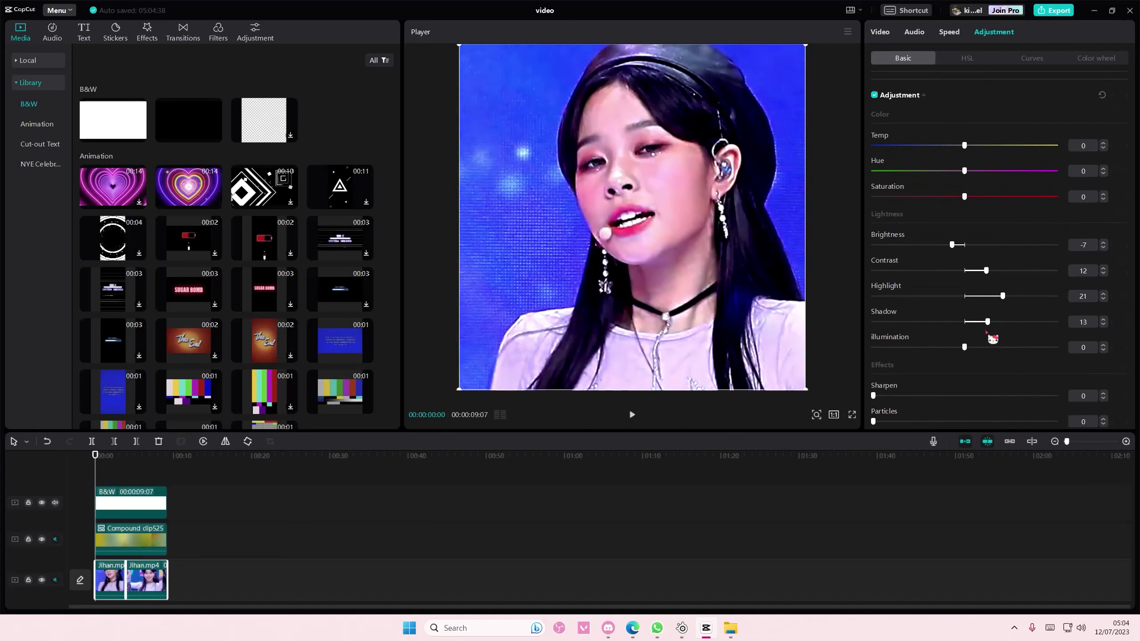
double_click(985, 322)
scroll(971, 329, down, 1)
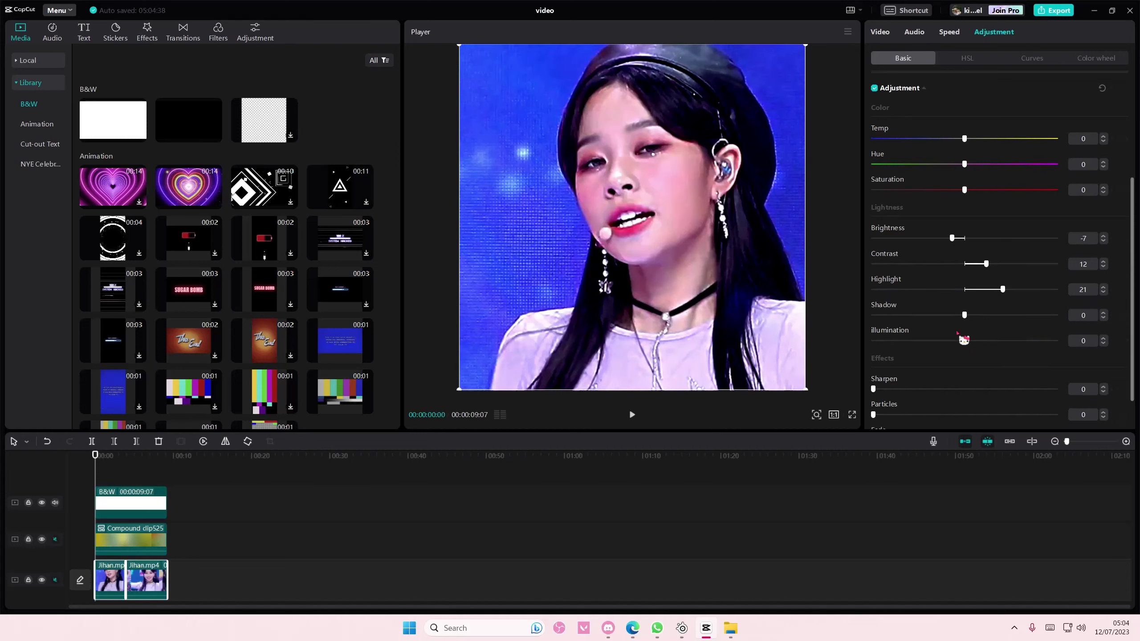
mouse_move(874, 347)
mouse_down()
mouse_move(1026, 347)
mouse_move(996, 346)
mouse_up()
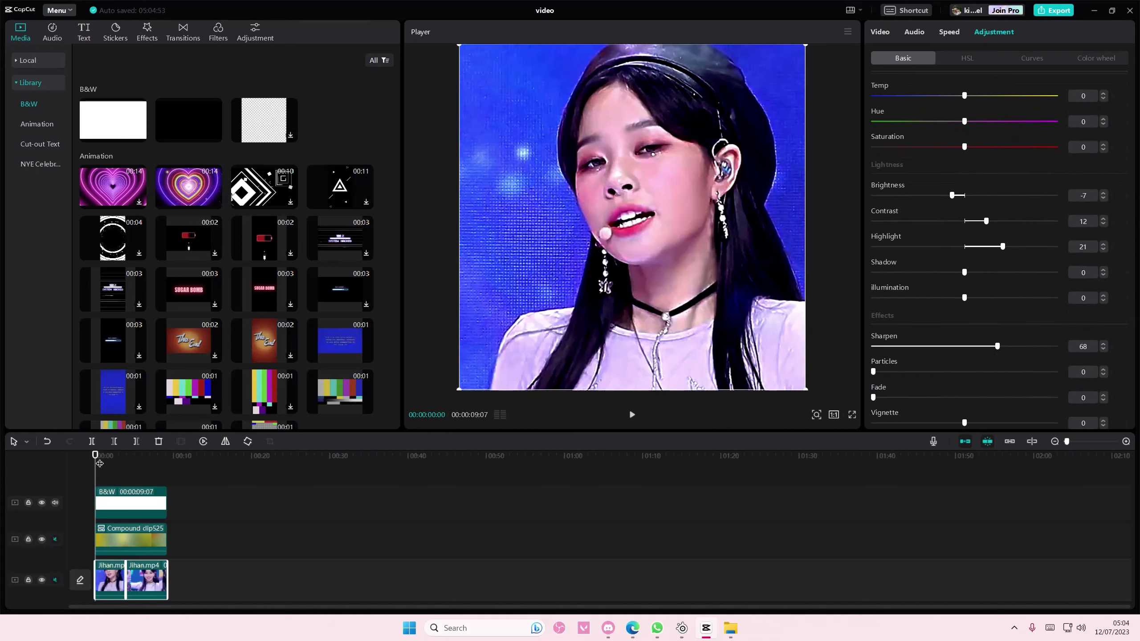
click(130, 539)
Set the compound clip to 48% opacity and the base clip's brightness to -10.
click(116, 456)
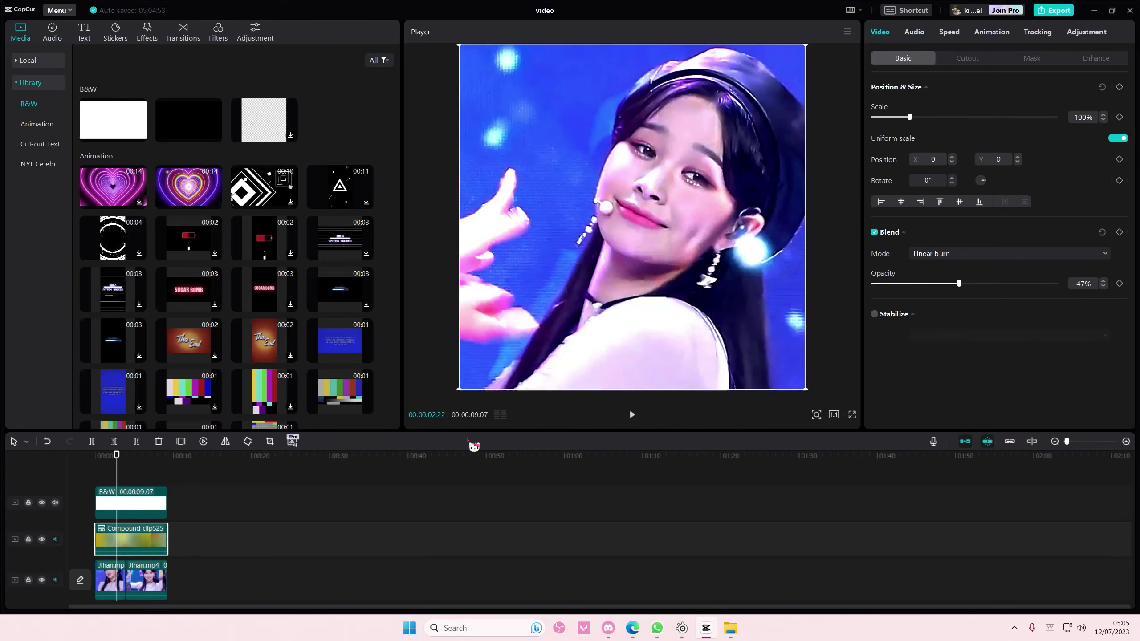
drag(926, 285, 977, 290)
click(163, 579)
click(994, 32)
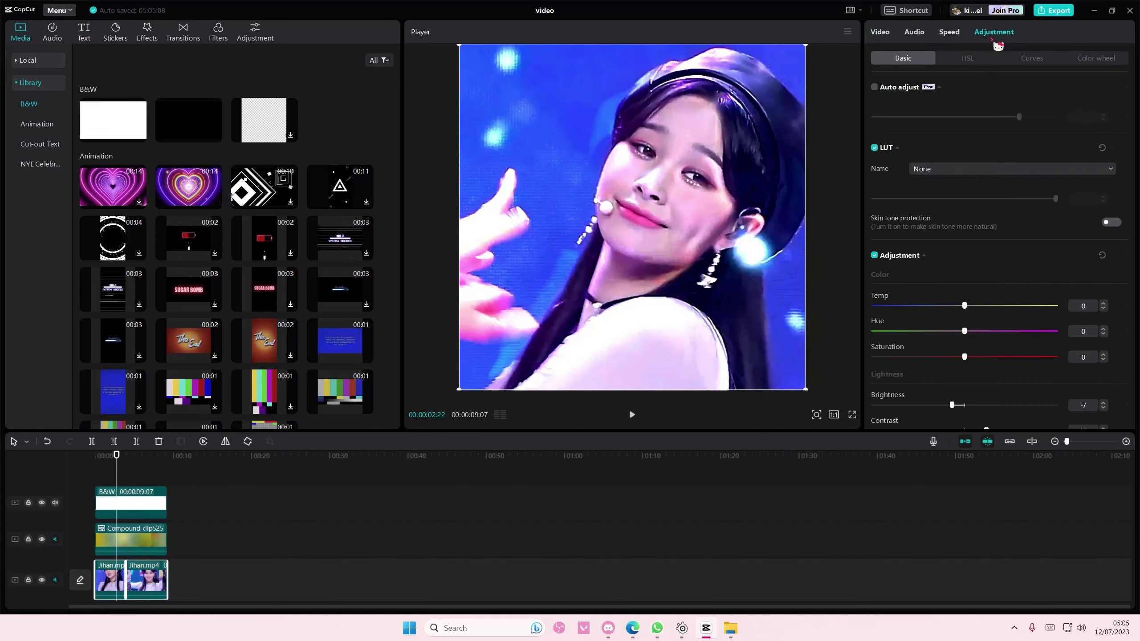
scroll(981, 223, down, 3)
scroll(971, 268, down, 3)
drag(958, 289, 951, 289)
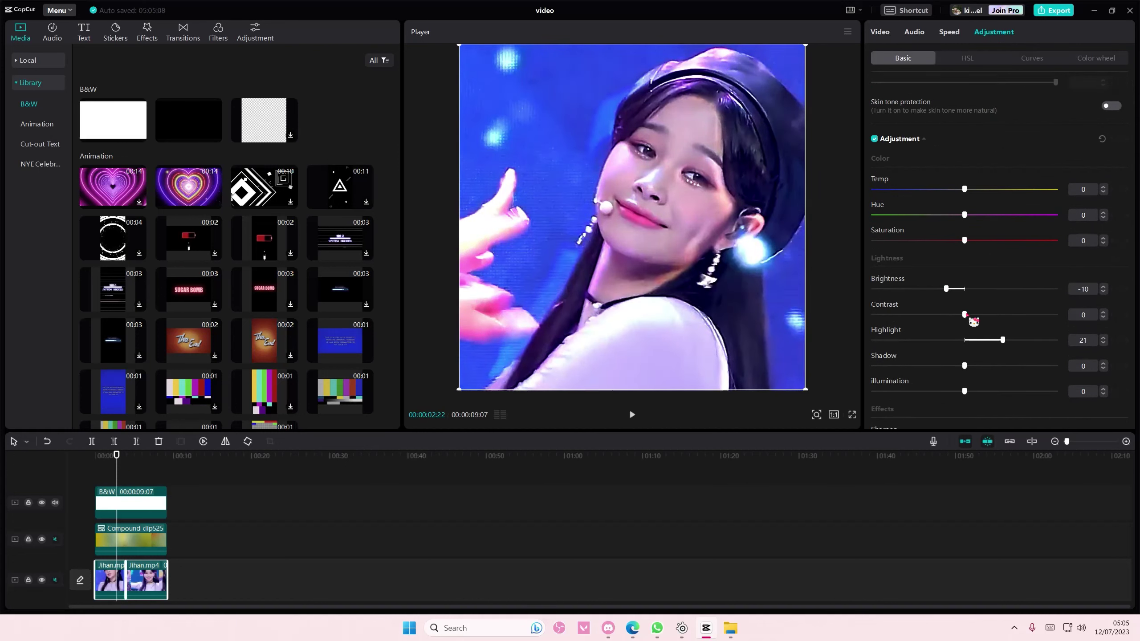
drag(1002, 341, 970, 342)
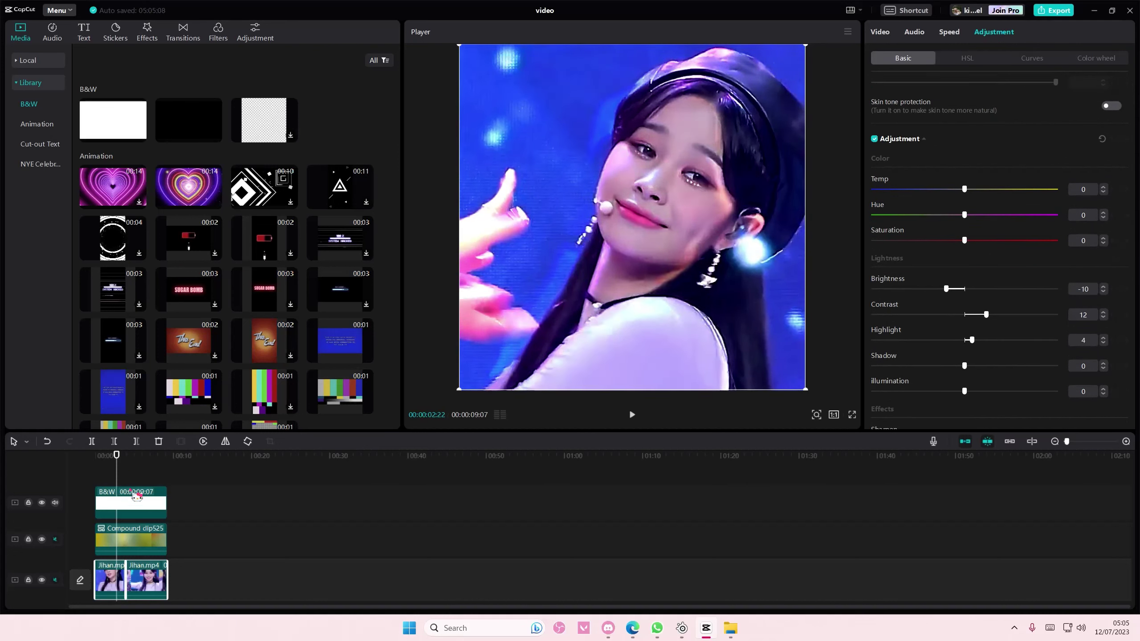